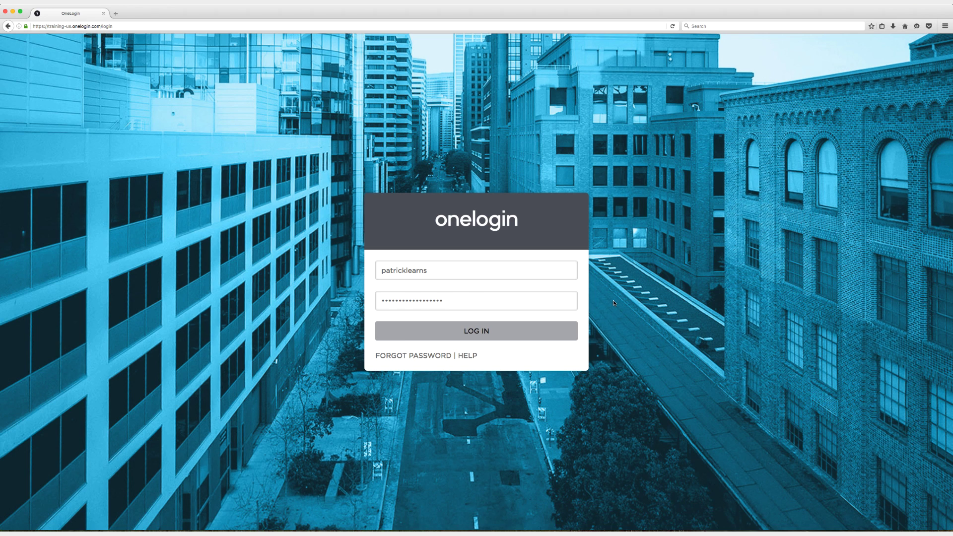
Sign in to OneLogin, search the app catalogue for 'samana' and choose Samanage
left_click(507, 335)
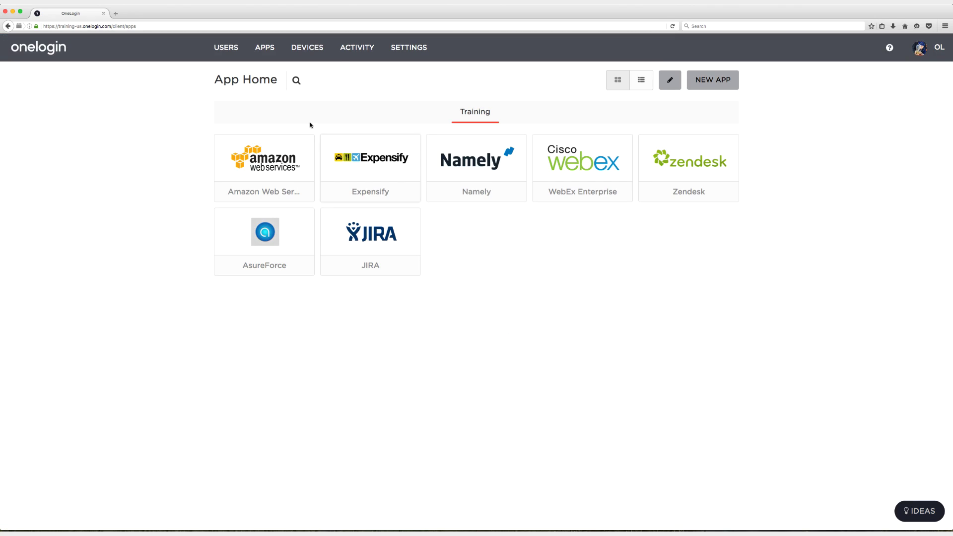
mouse_move(268, 56)
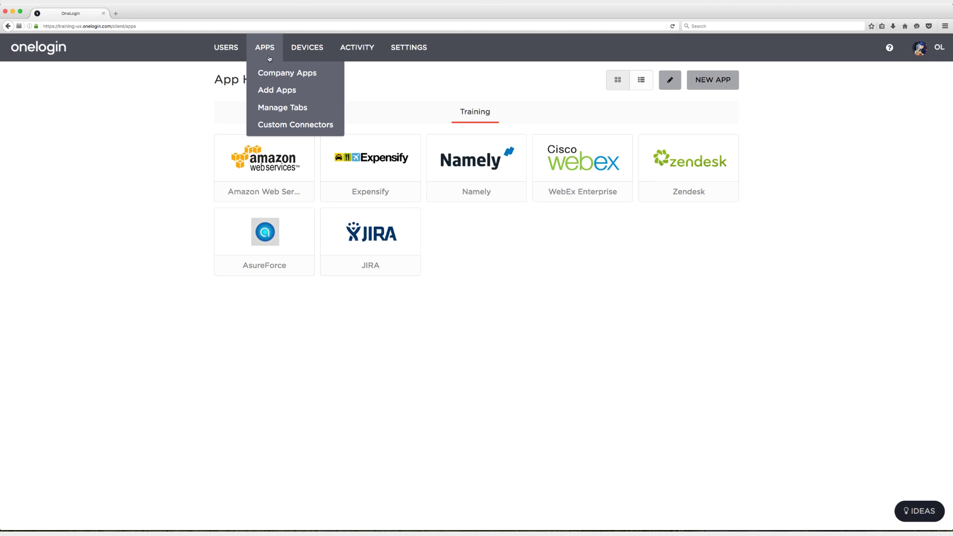
left_click(275, 91)
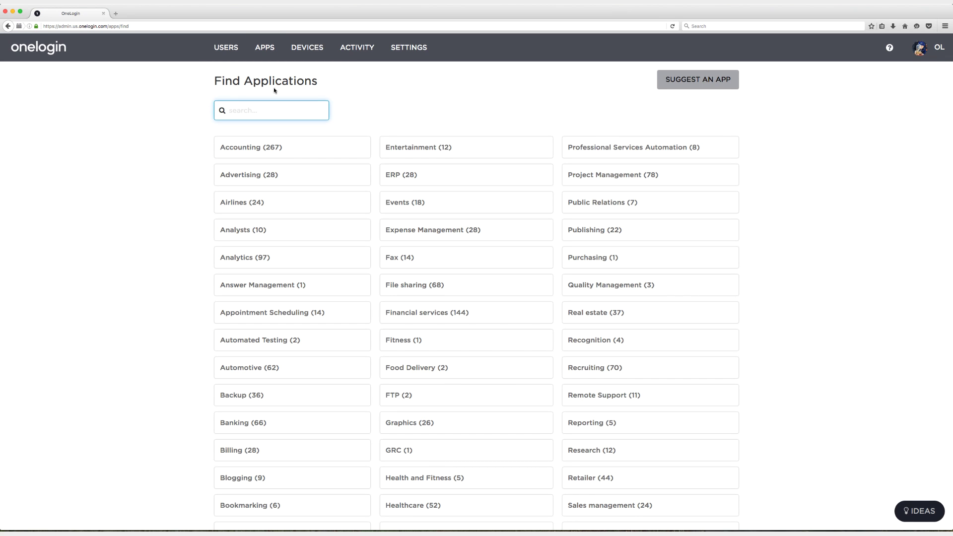
type("samana")
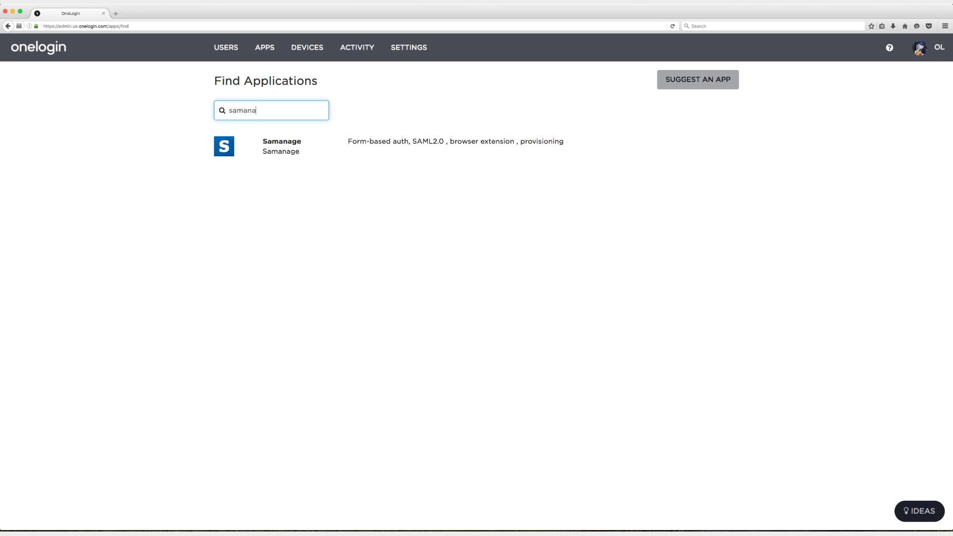
left_click(281, 152)
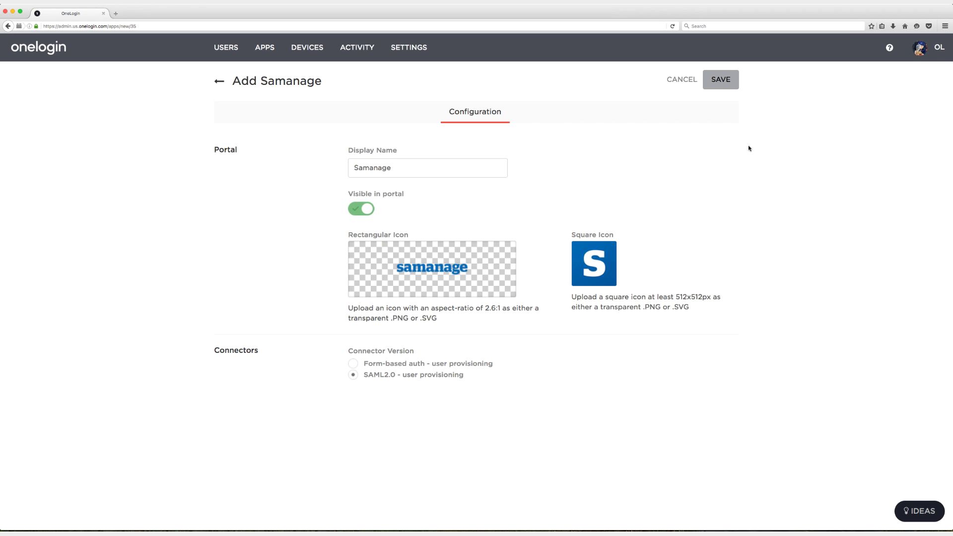
Save the new Samanage app, then set its account name to testonelogin3 and save again
left_click(725, 85)
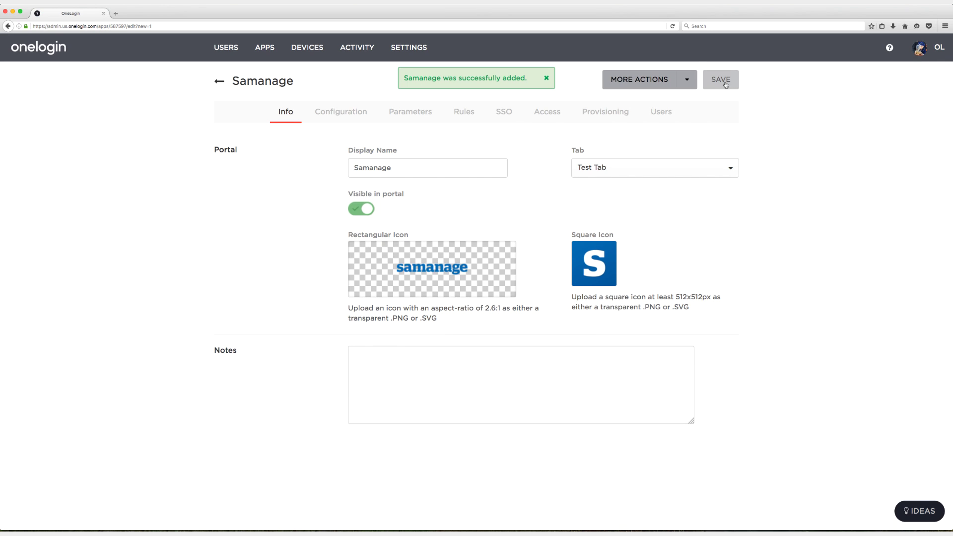
left_click(352, 113)
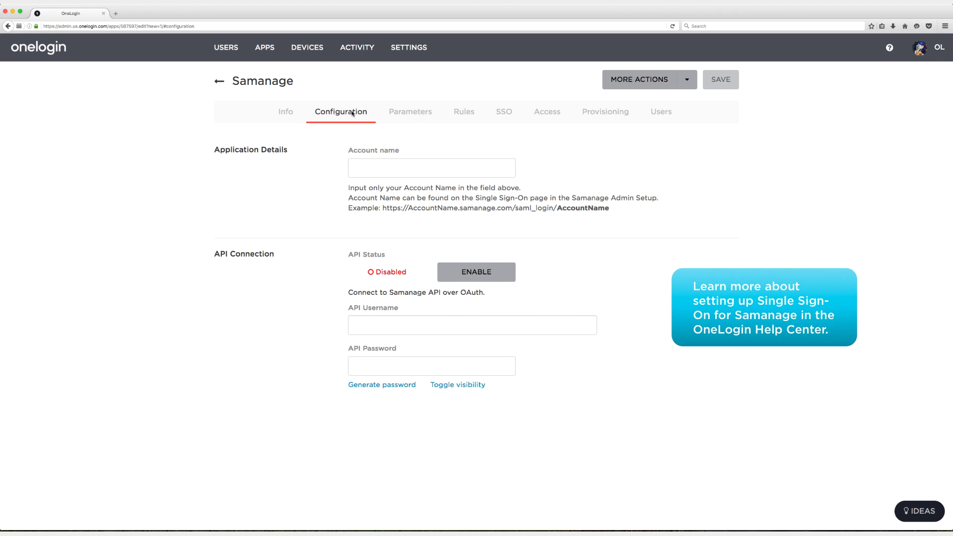
left_click(370, 160)
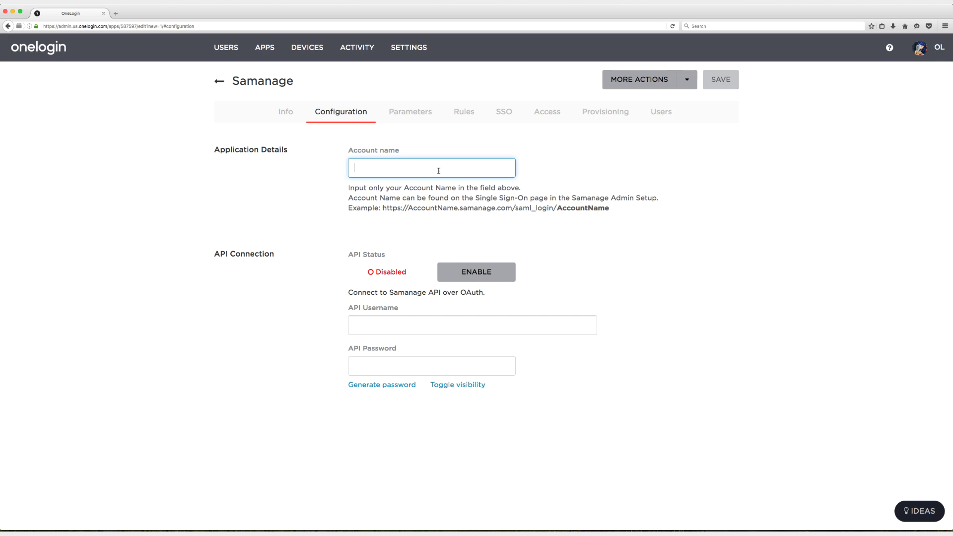
type("testonelo")
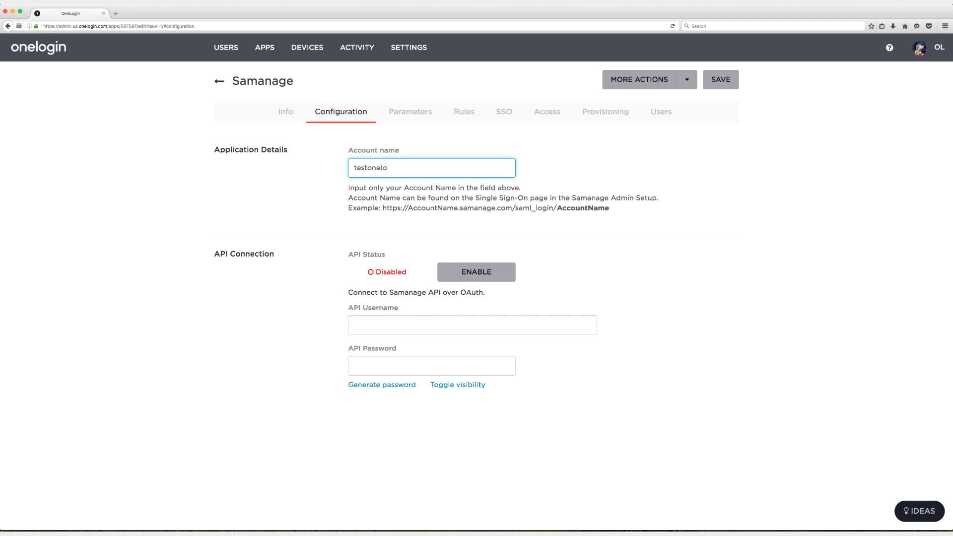
type("gin3")
left_click(416, 199)
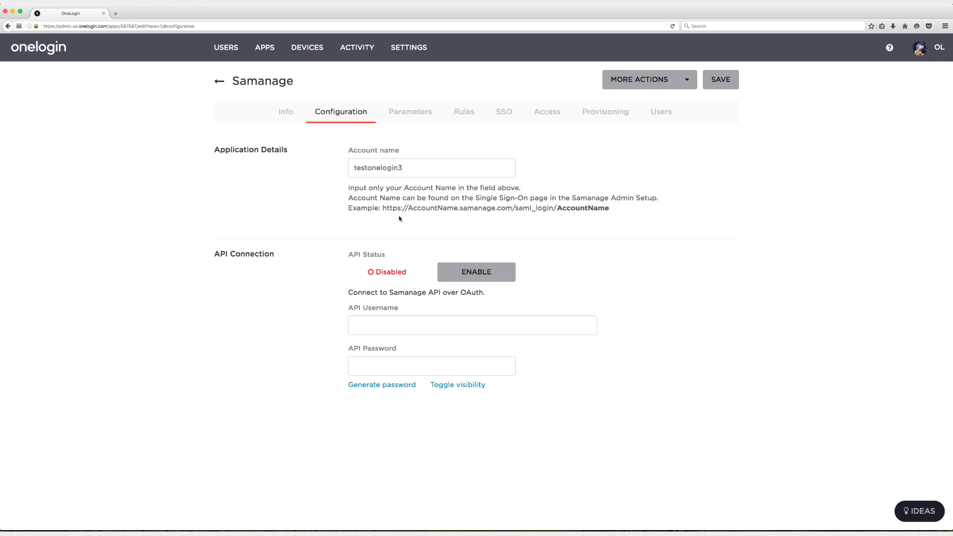
left_click(725, 85)
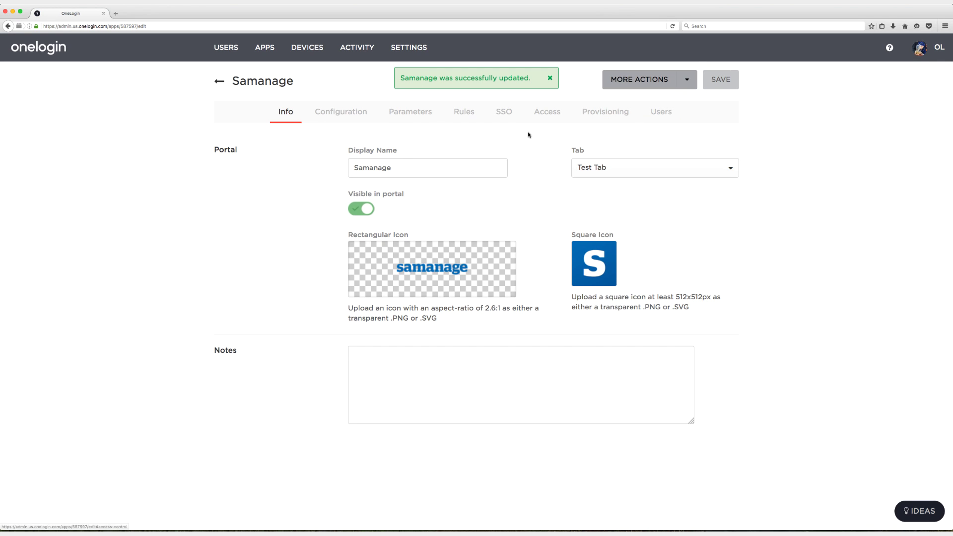
left_click(348, 117)
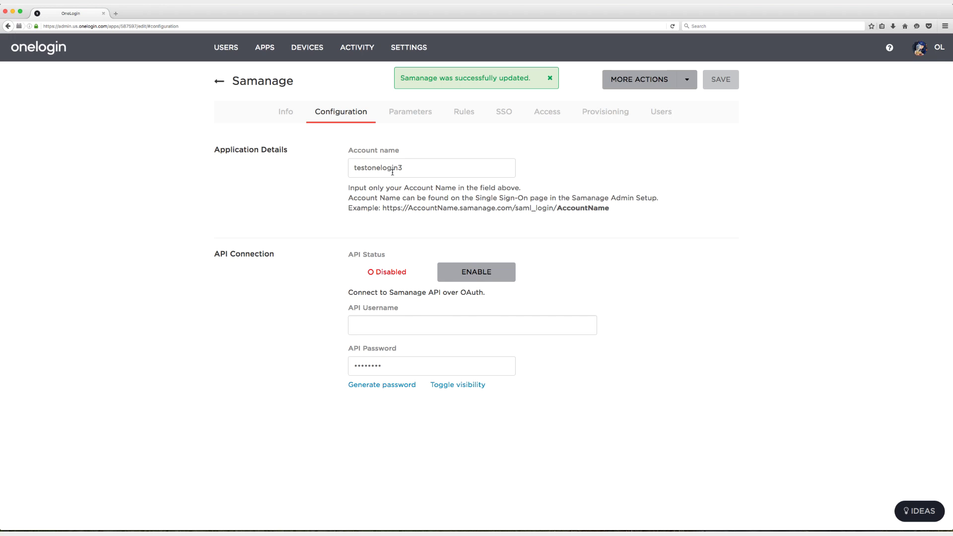
Copy the 2048-bit Standard Strength X.509 certificate from the app's single sign-on certificate details
left_click(507, 117)
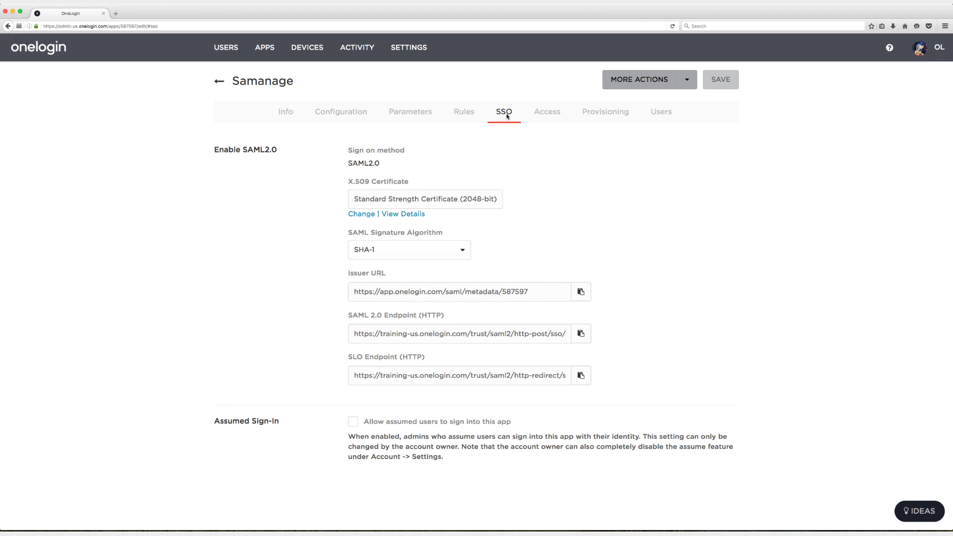
left_click(408, 217)
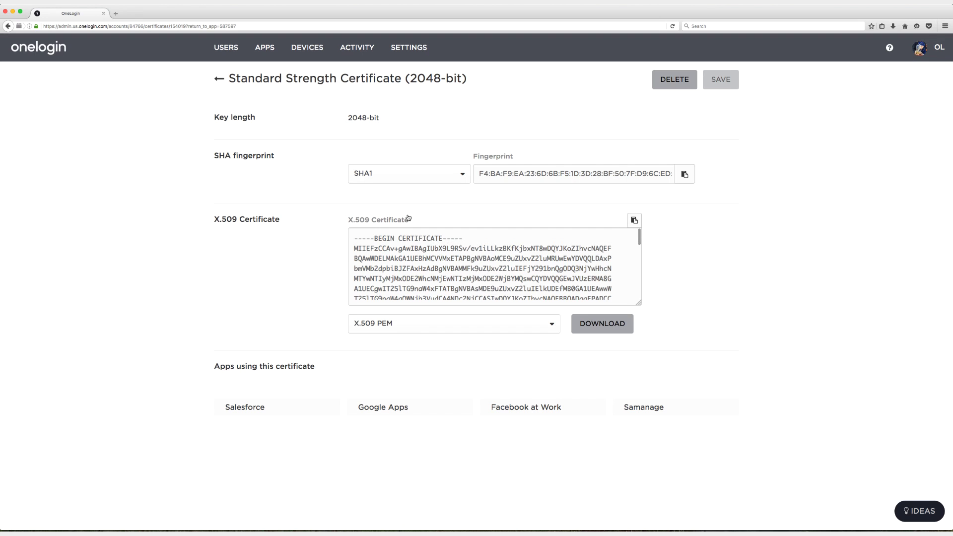
left_click(635, 220)
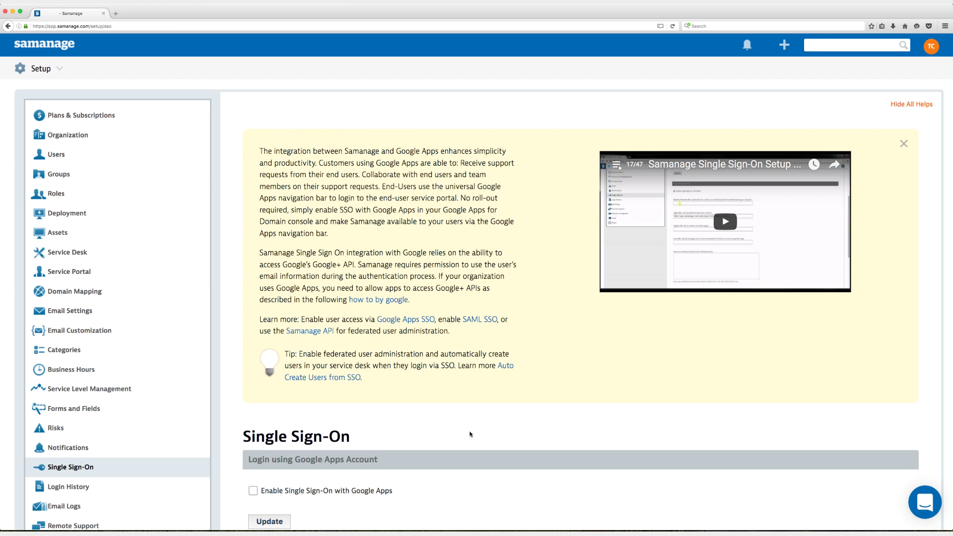
Return to the Samanage setup area and turn on single sign-on with SAML
left_click(59, 69)
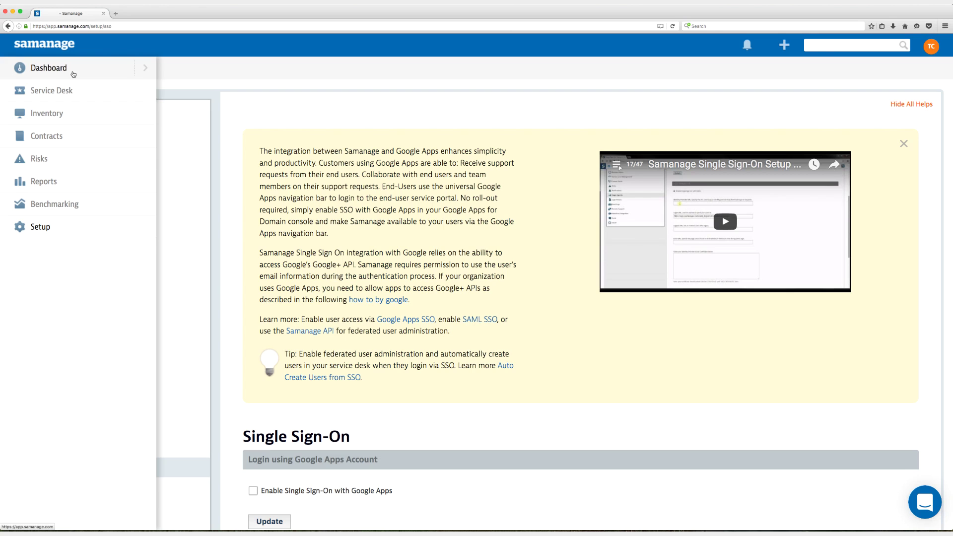
left_click(70, 226)
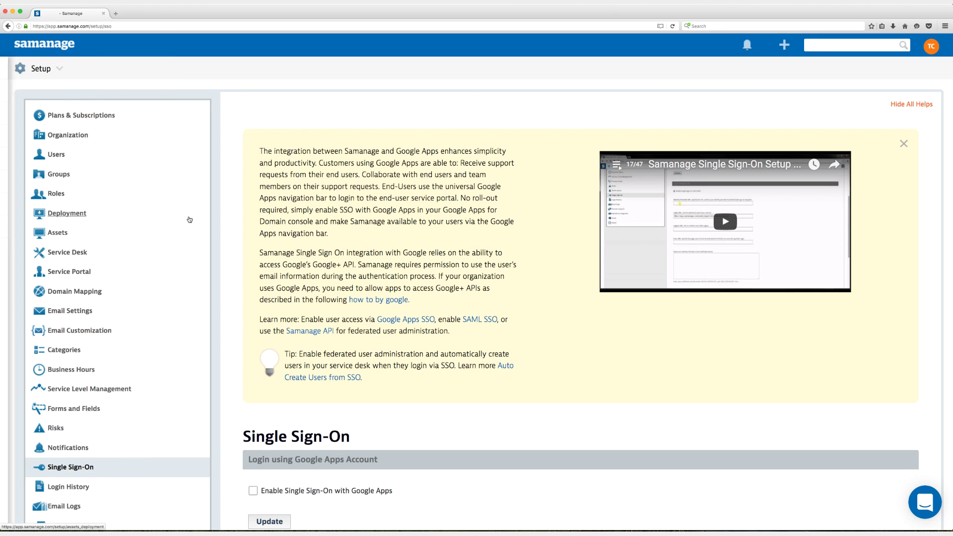
scroll(109, 367, "down", 3)
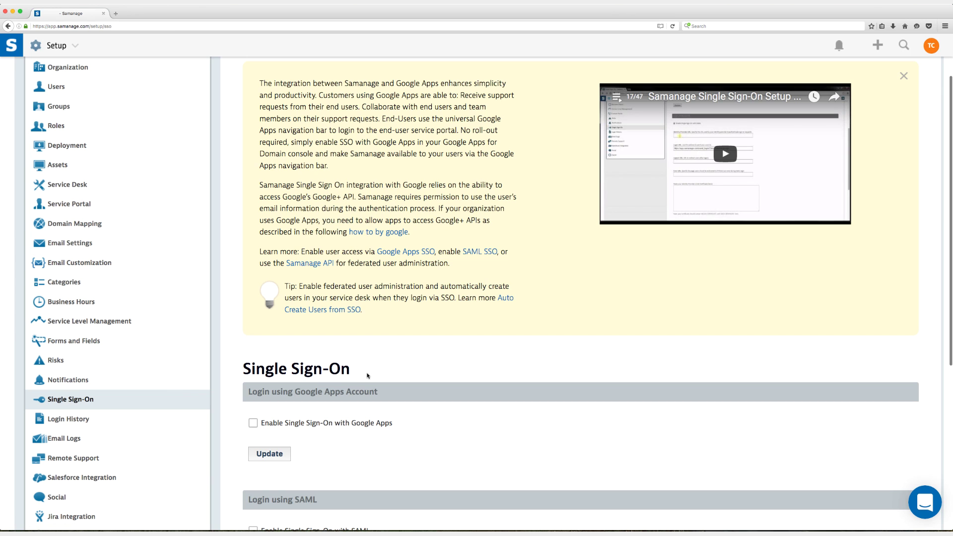
scroll(368, 376, "down", 2)
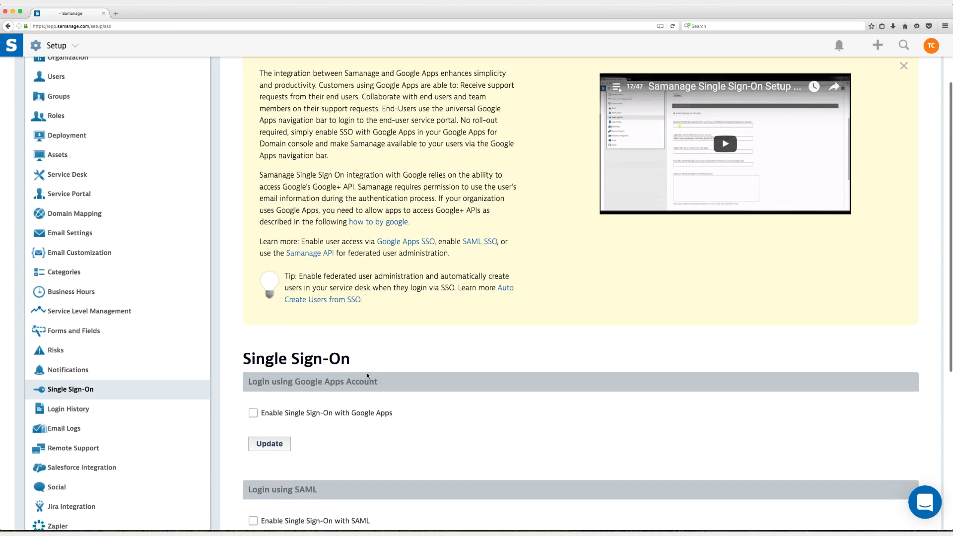
scroll(368, 375, "down", 5)
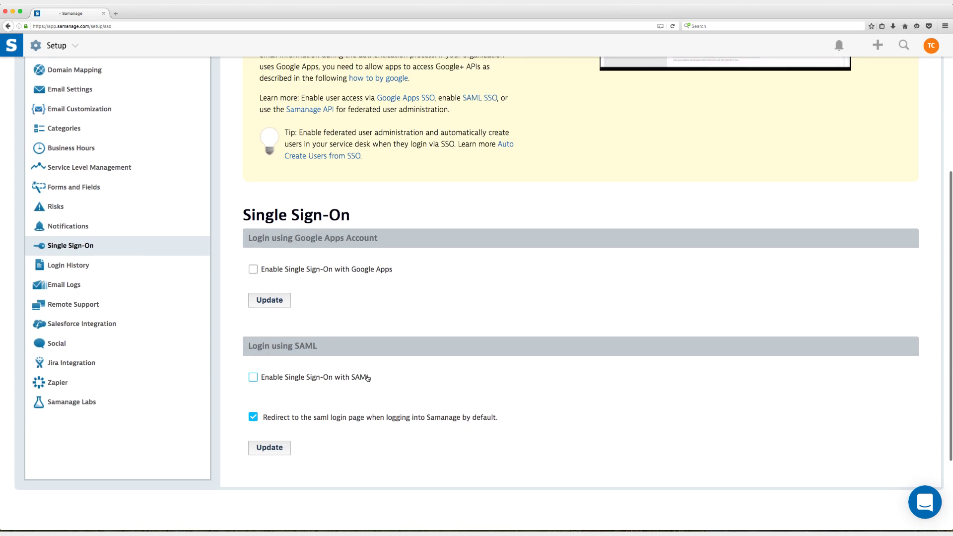
left_click(254, 374)
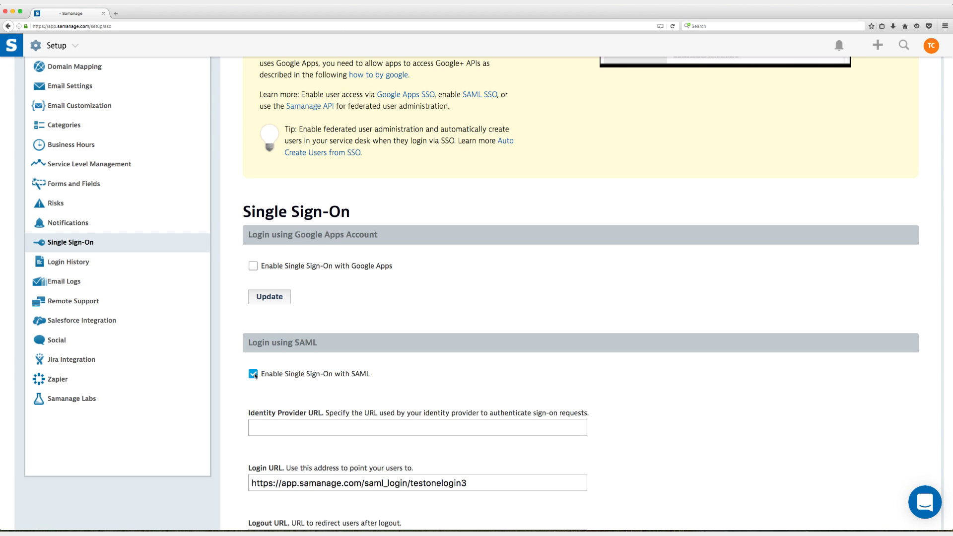
Place the cursor in the empty x.509 certificate box of the SAML settings
scroll(251, 395, "down", 8)
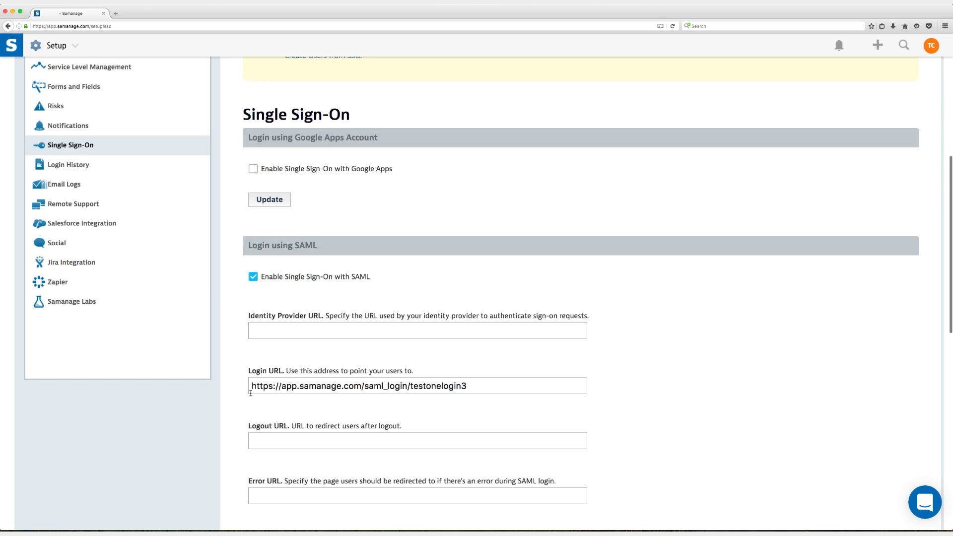
scroll(251, 394, "down", 4)
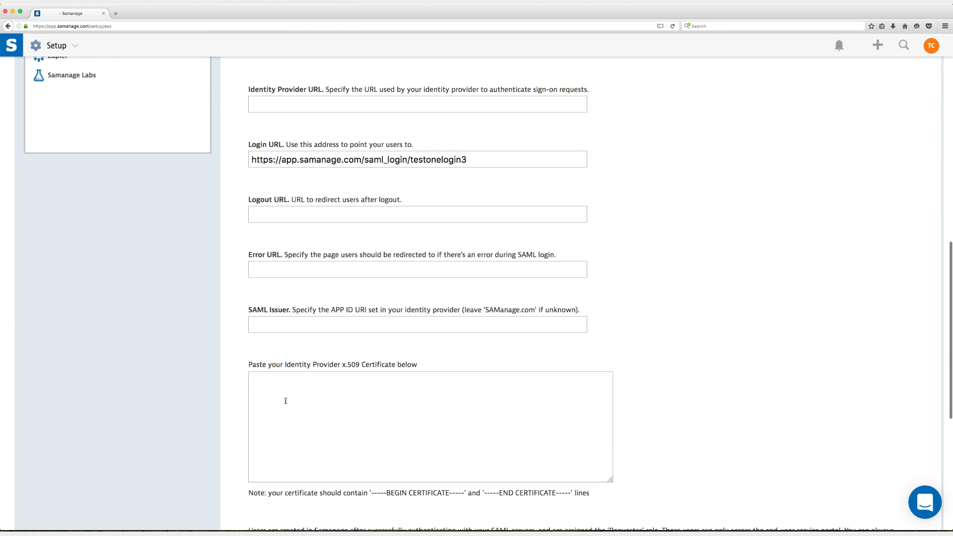
left_click(311, 399)
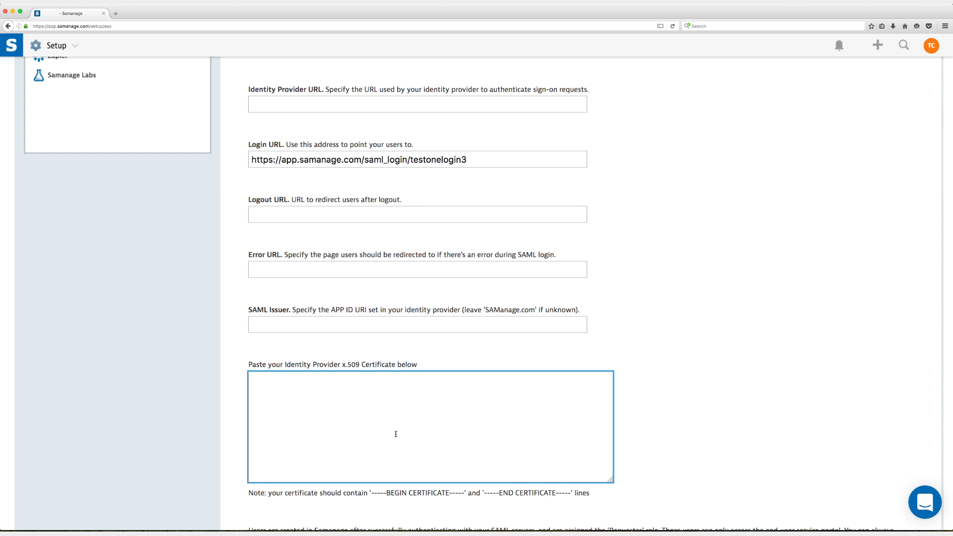
Paste the OneLogin X.509 certificate into Samanage's x.509 certificate box
key("super+v")
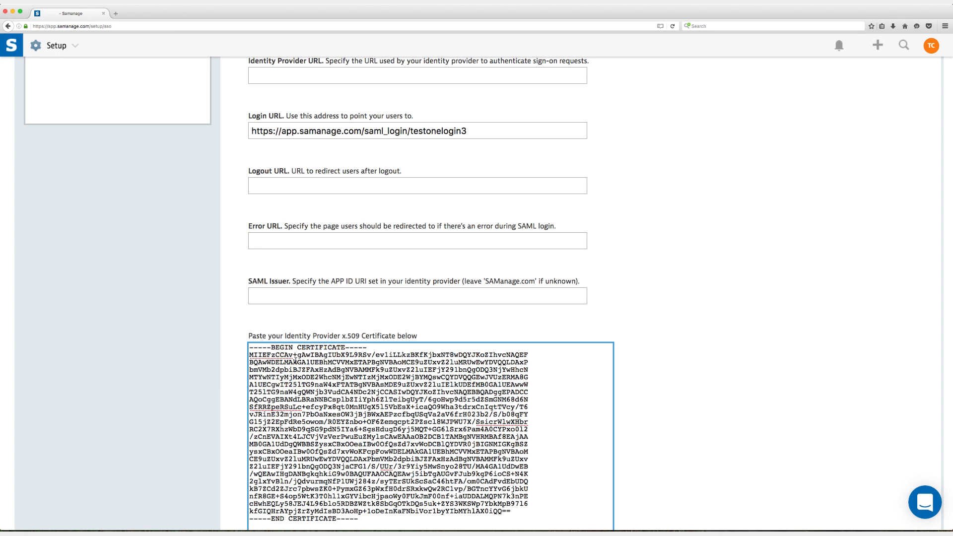
left_click(277, 333)
scroll(276, 333, "up", 2)
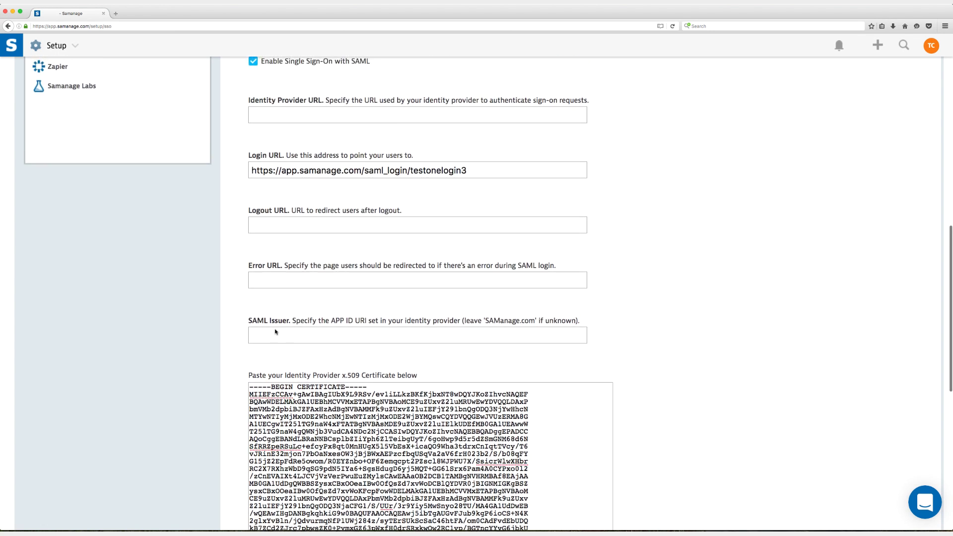
scroll(276, 333, "up", 4)
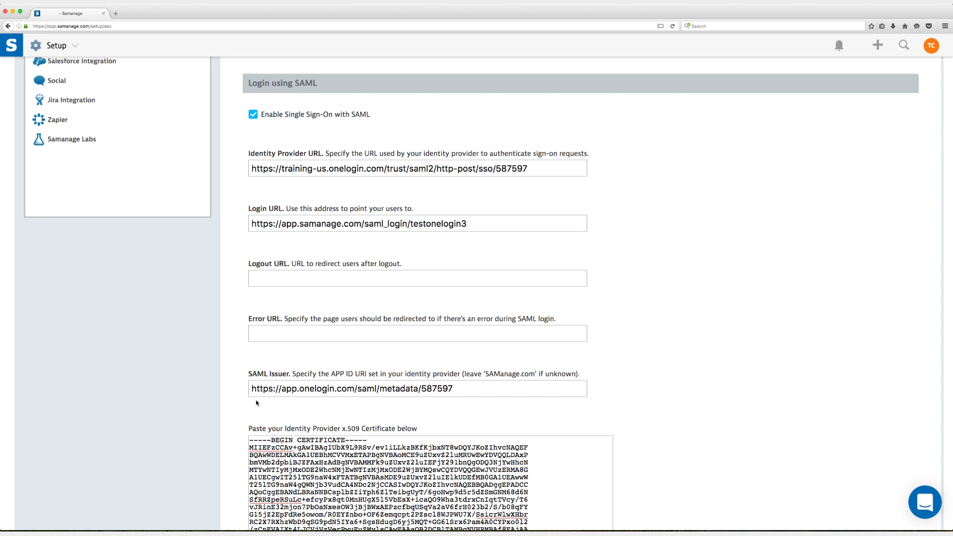
Save the Samanage SAML single sign-on settings with Update
scroll(256, 403, "down", 5)
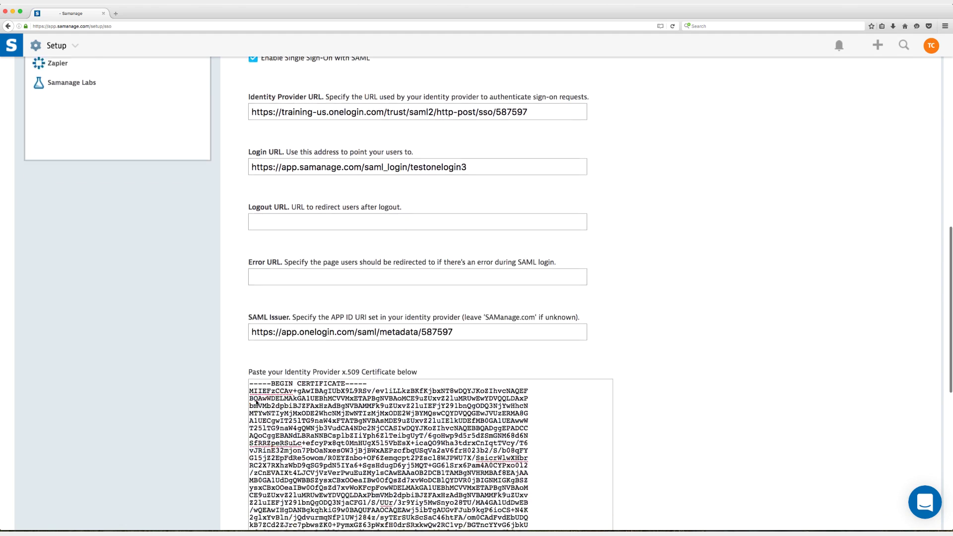
scroll(255, 409, "down", 3)
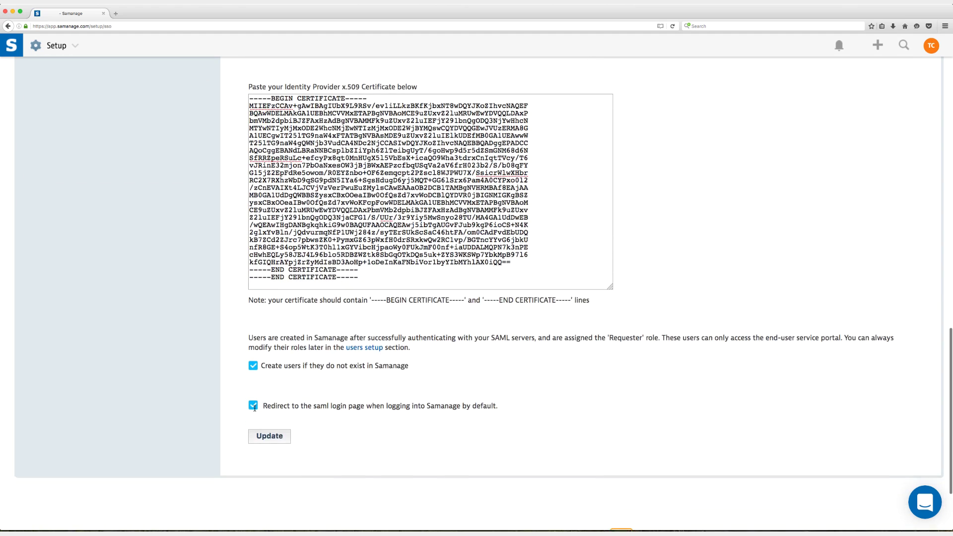
left_click(274, 437)
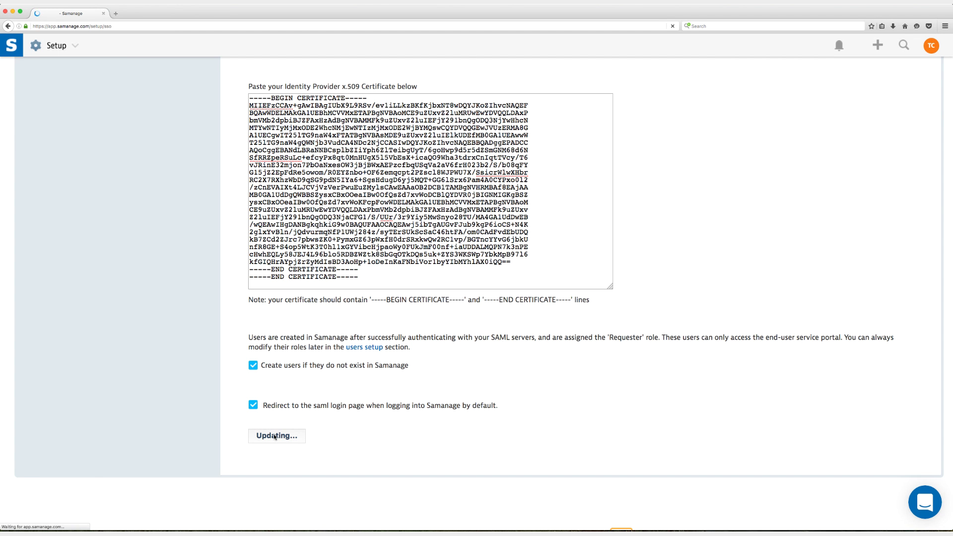
Leave the Logout URL and Error URL fields empty
scroll(274, 436, "down", 3)
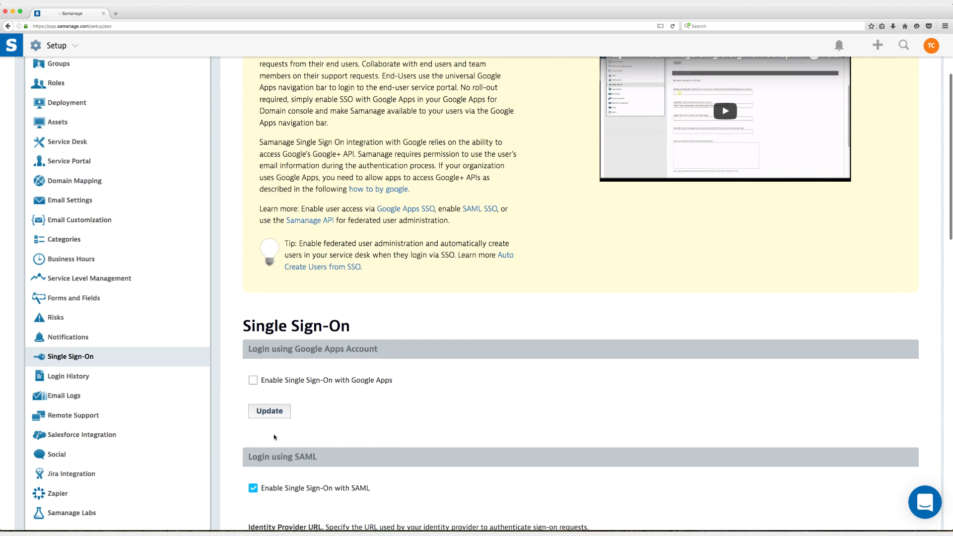
scroll(274, 437, "down", 6)
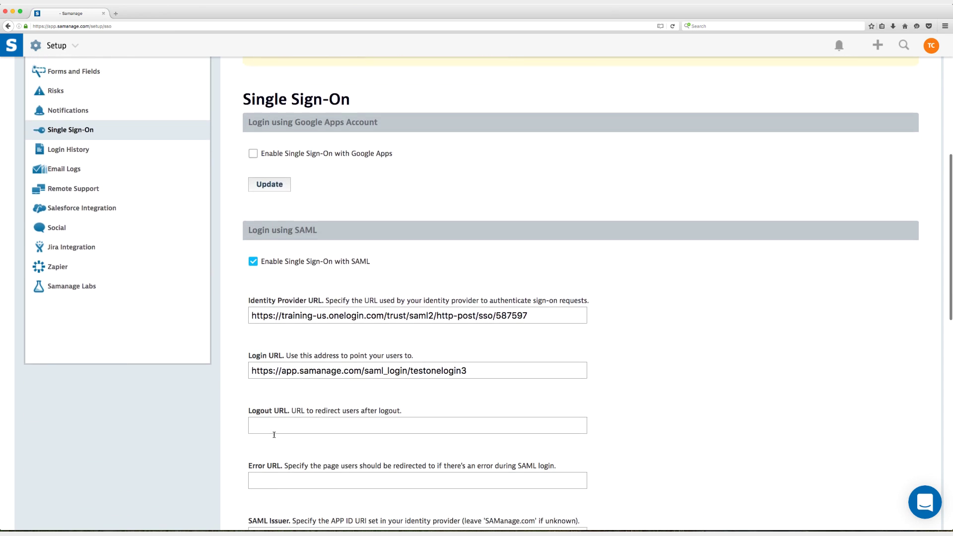
scroll(274, 435, "down", 2)
left_click(284, 381)
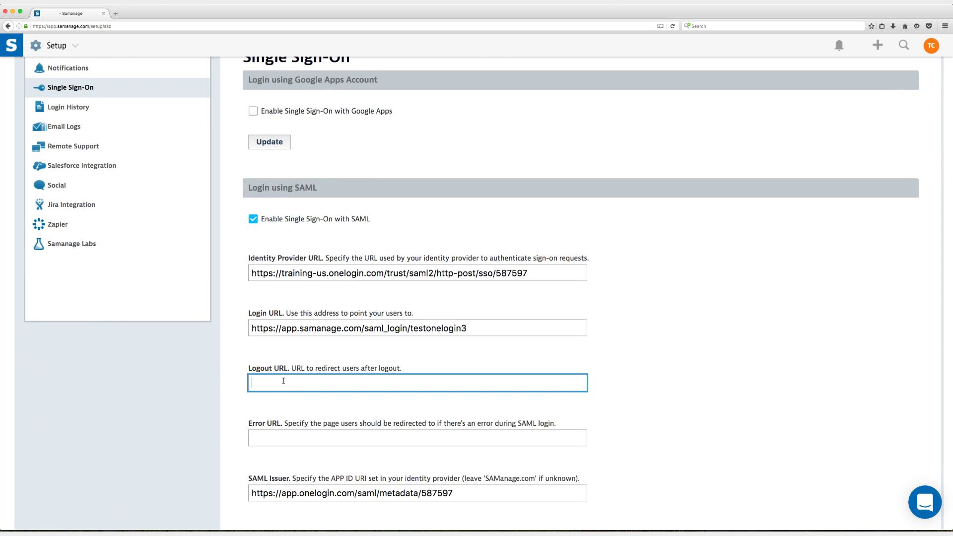
left_click(266, 431)
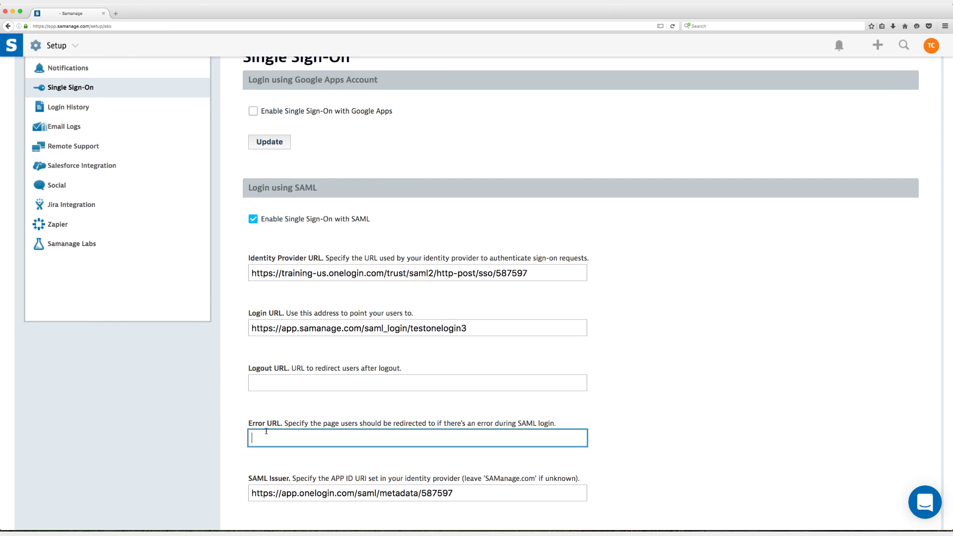
left_click(271, 386)
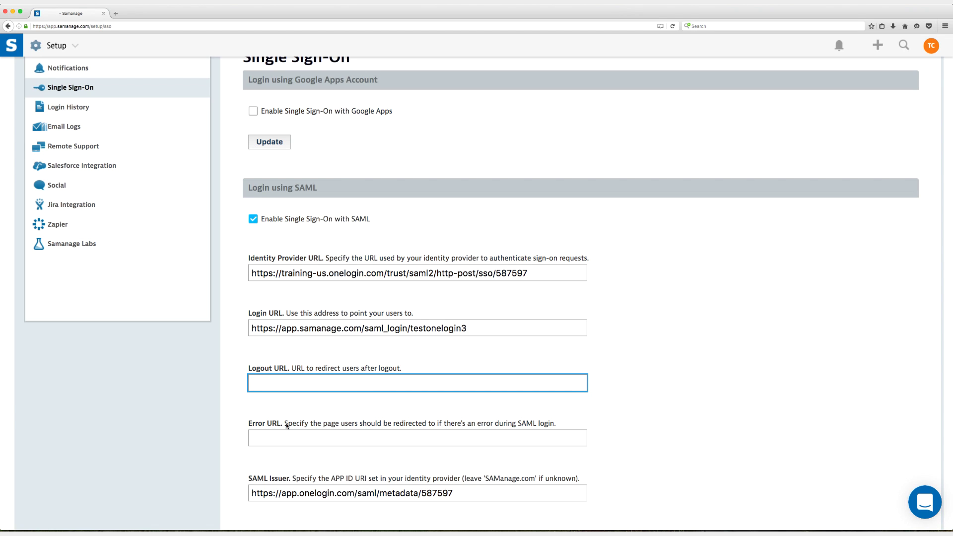
left_click(277, 440)
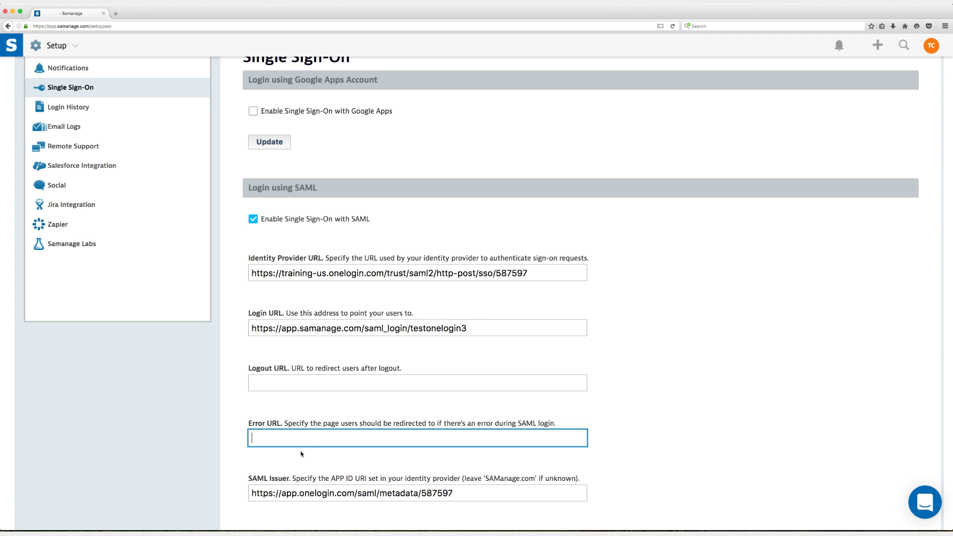
left_click(278, 457)
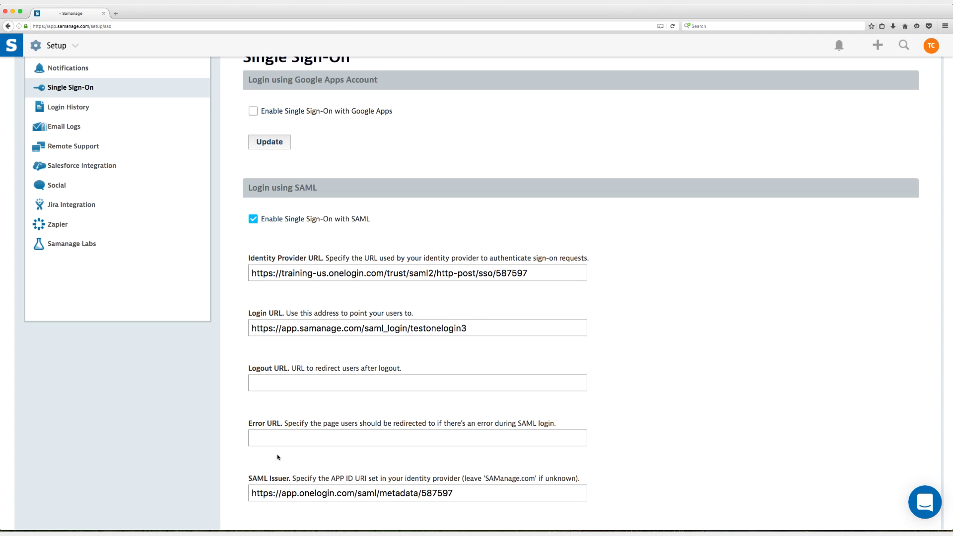
scroll(278, 457, "down", 6)
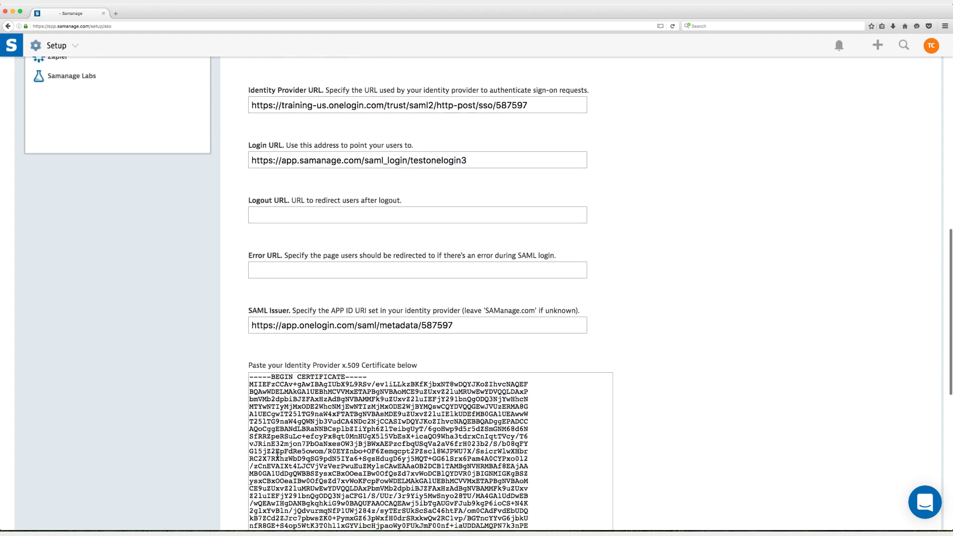
scroll(277, 455, "down", 2)
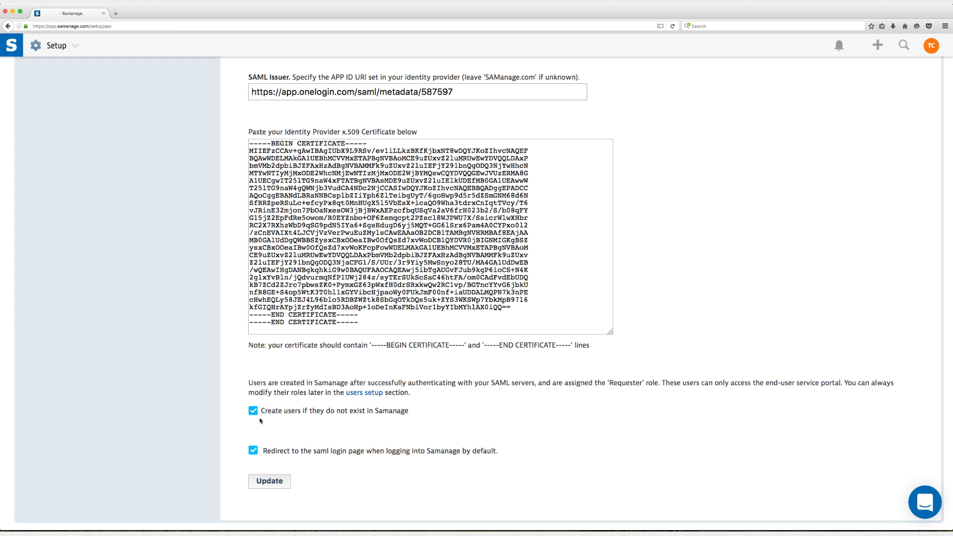
Highlight 'Requester' in the note, update the SAML settings again, and review the saved fields
double_click(620, 383)
left_click(319, 427)
left_click(270, 481)
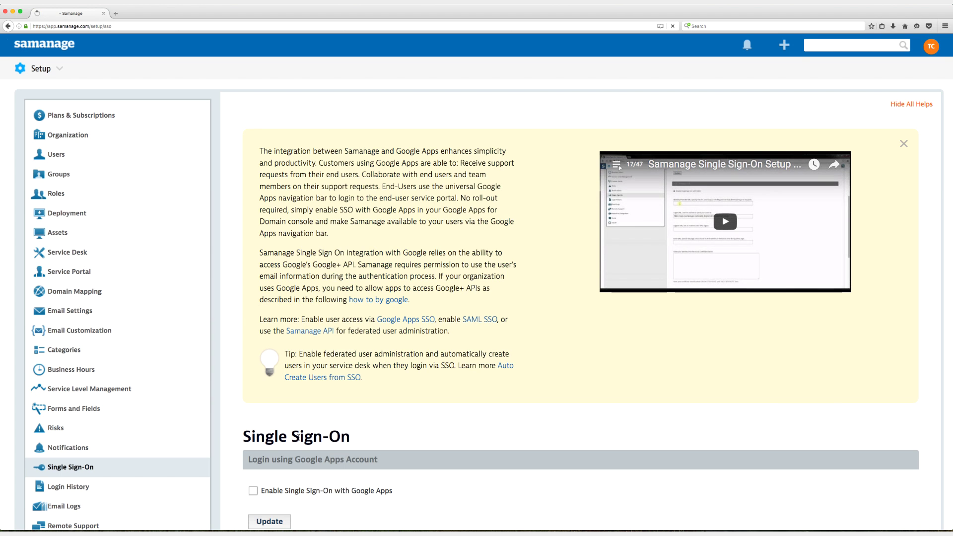
scroll(299, 440, "down", 3)
scroll(299, 440, "down", 8)
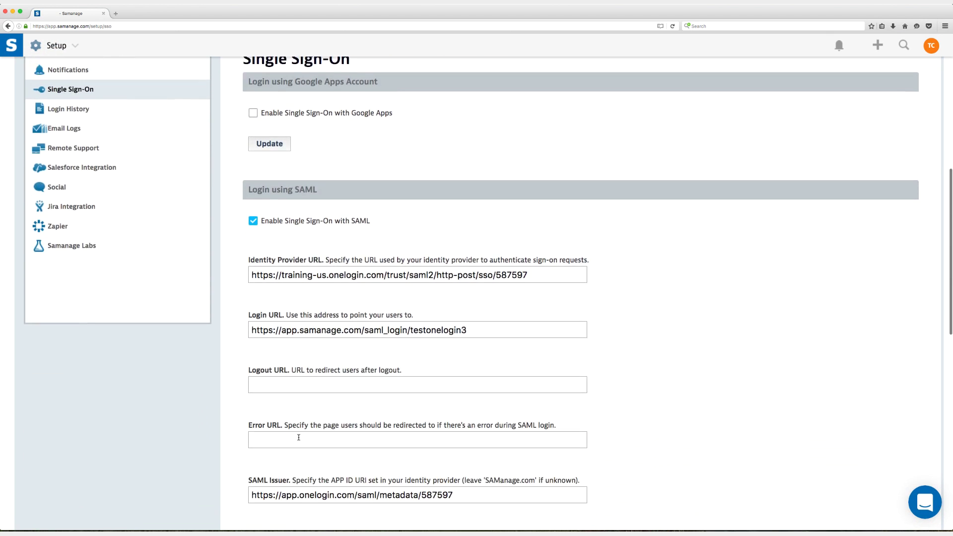
scroll(298, 437, "down", 1)
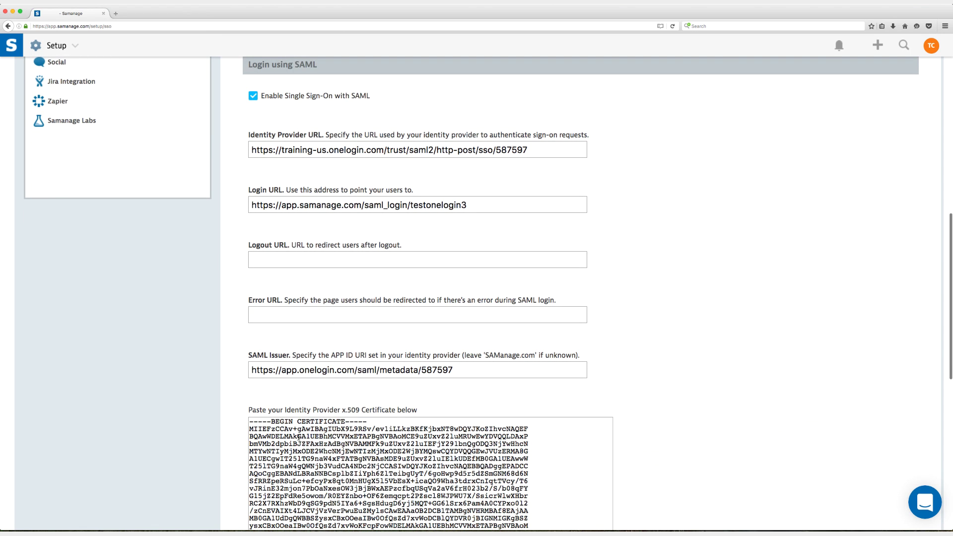